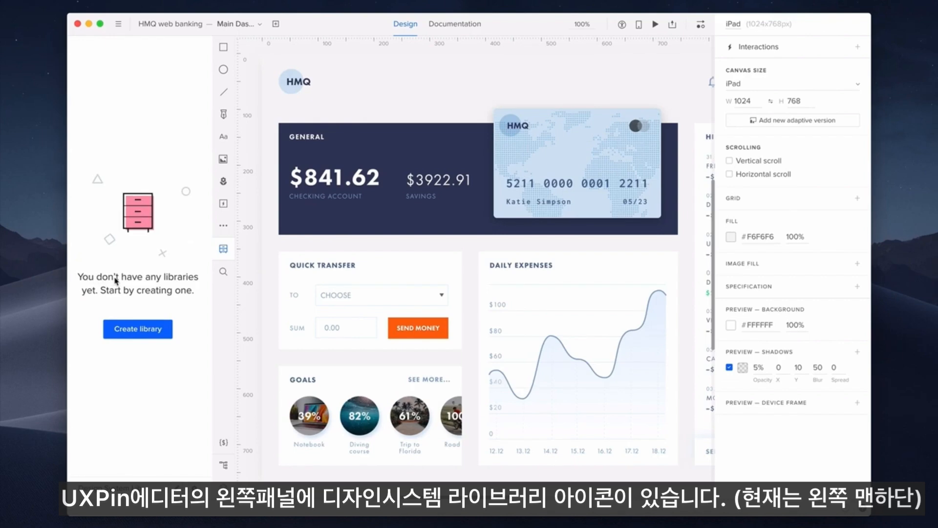
# Create a library named HMQ Library that the team can access and only Me can edit
pyautogui.click(138, 329)
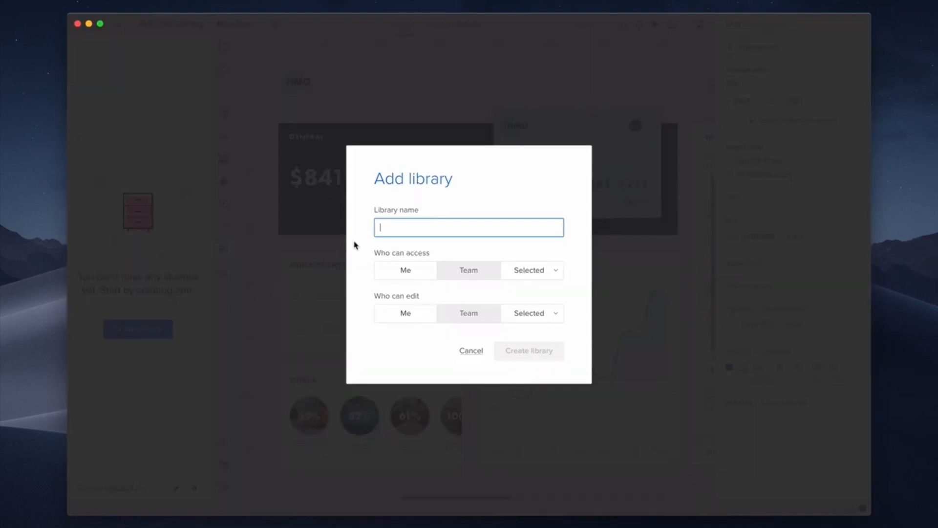
pyautogui.write('HMQ Library')
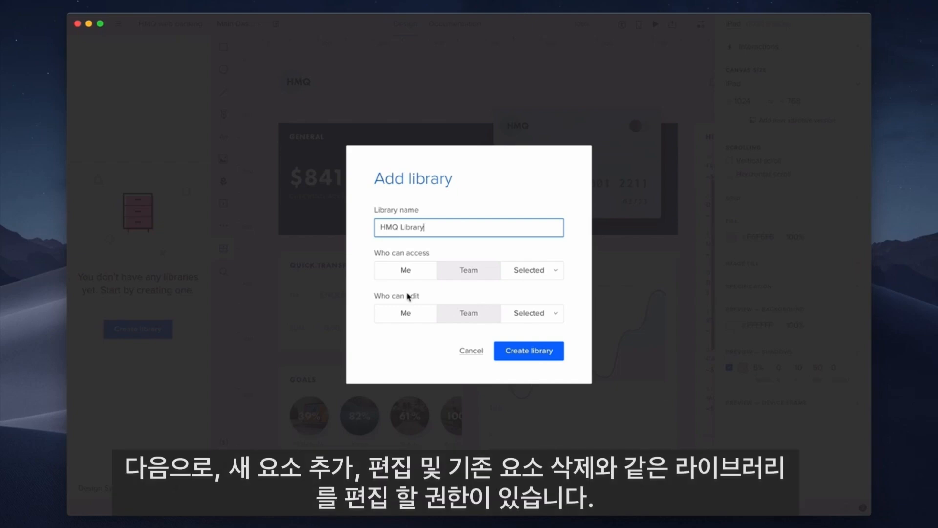
pyautogui.click(411, 313)
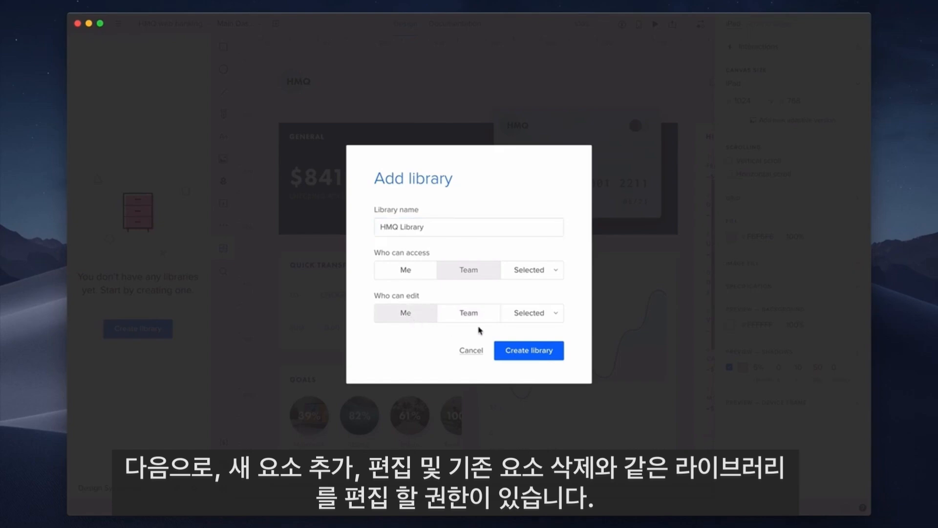
pyautogui.click(513, 350)
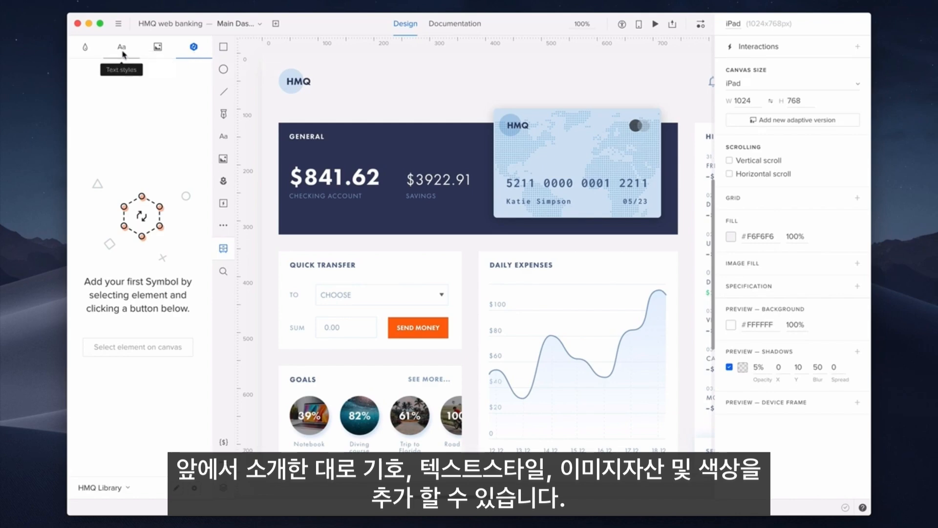
# Add the colors #000000 and #CDCCCD to the library by hex code
pyautogui.click(88, 51)
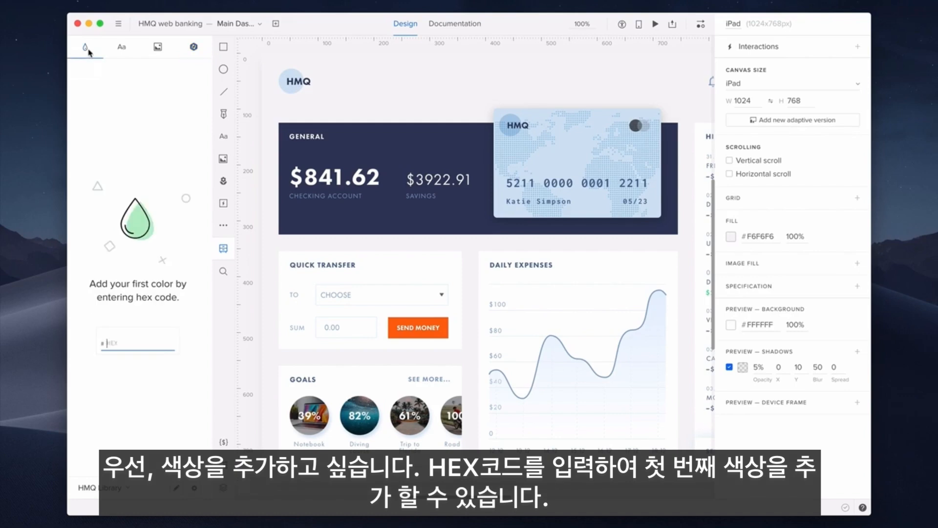
pyautogui.write('000')
pyautogui.press('Return')
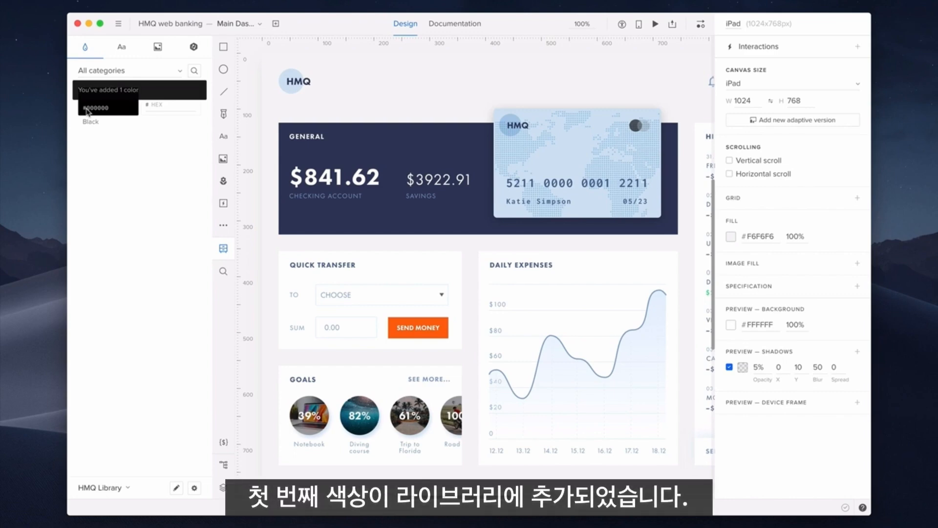
pyautogui.click(157, 108)
pyautogui.write('C')
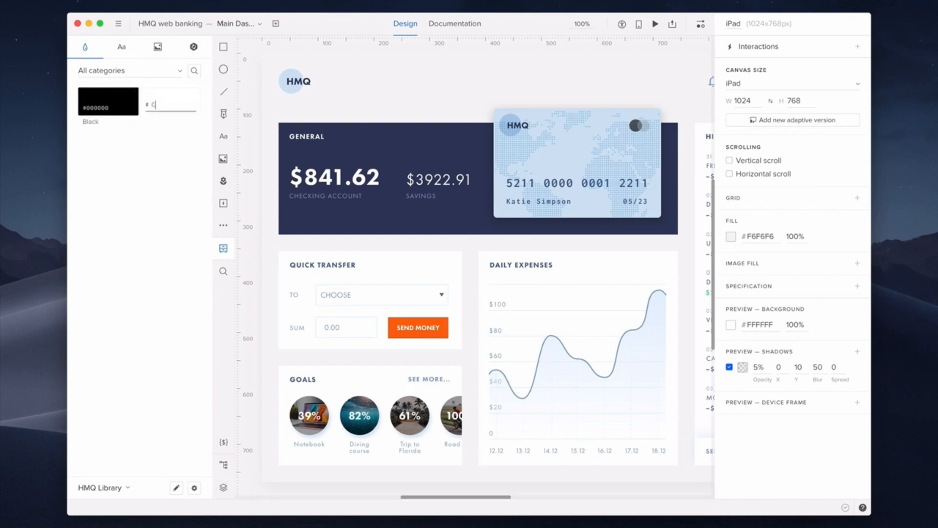
pyautogui.write('DCCC0')
pyautogui.press('Return')
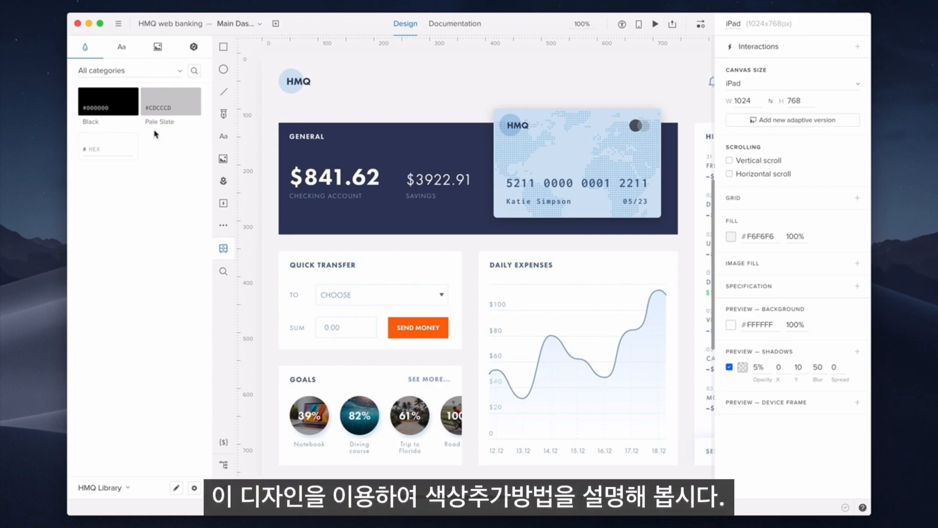
# Add the Send Money button's colors and the General section's background color to the library, naming the background color Dark Blue
pyautogui.click(405, 332)
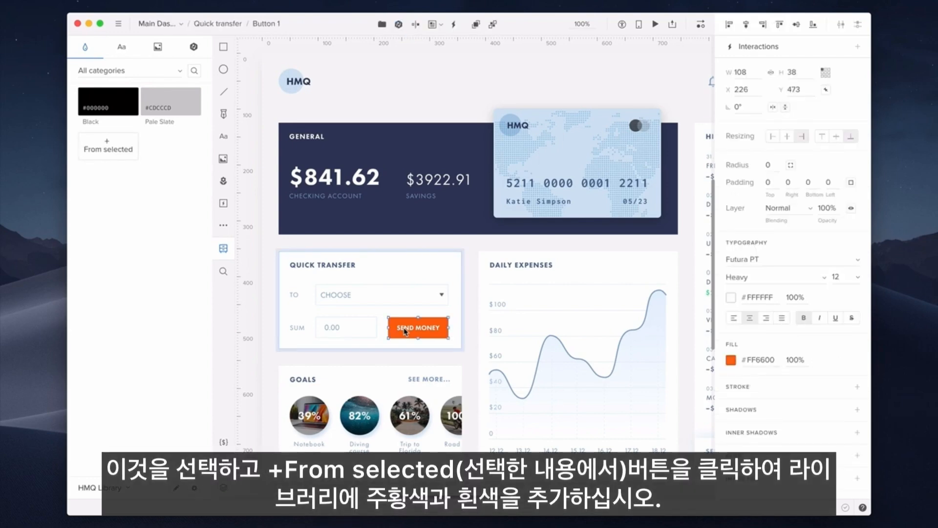
pyautogui.click(124, 161)
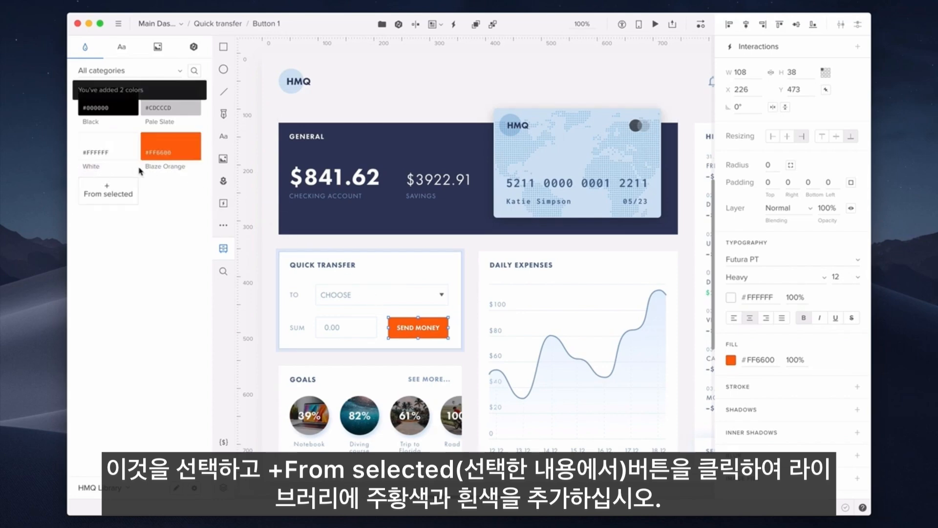
pyautogui.click(288, 158)
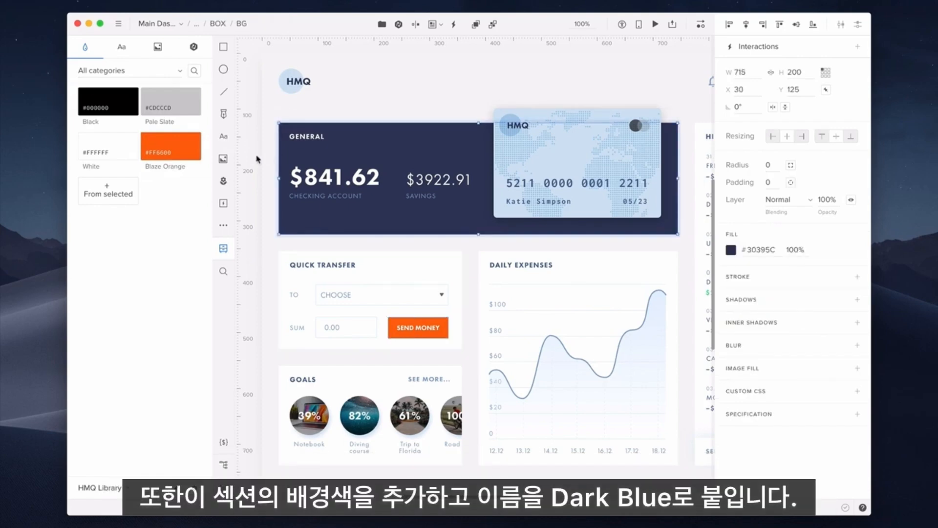
pyautogui.click(130, 187)
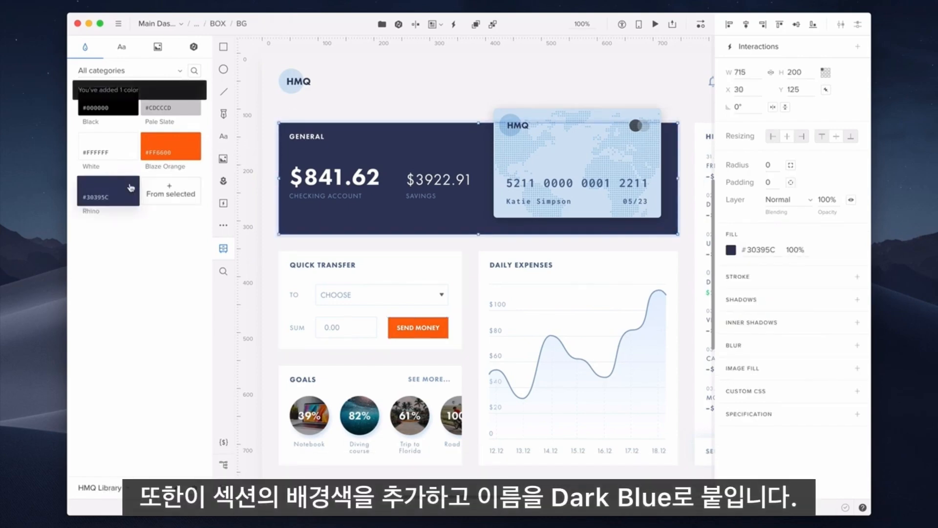
pyautogui.doubleClick(93, 215)
pyautogui.write('Dark Blue')
pyautogui.press('Return')
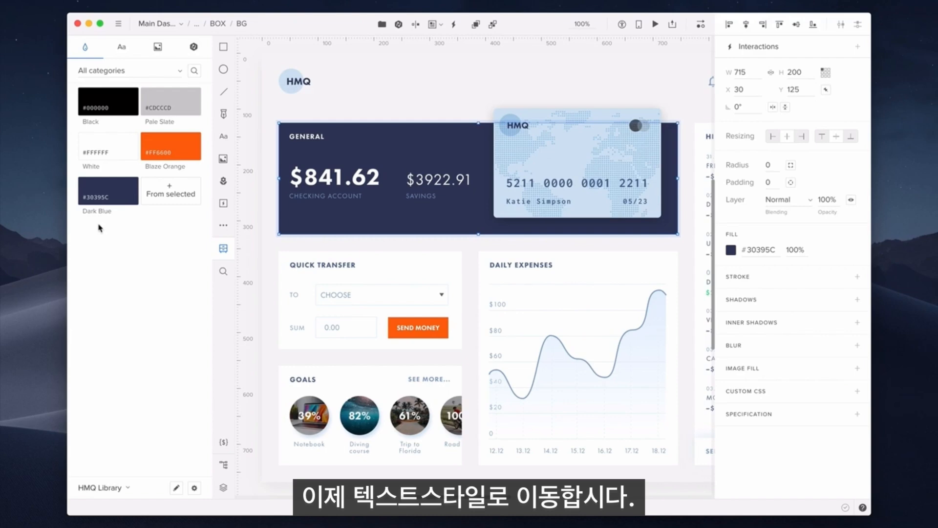
# Save the Quick Transfer heading's formatting as a library text style and name it HEADLINE
pyautogui.click(122, 48)
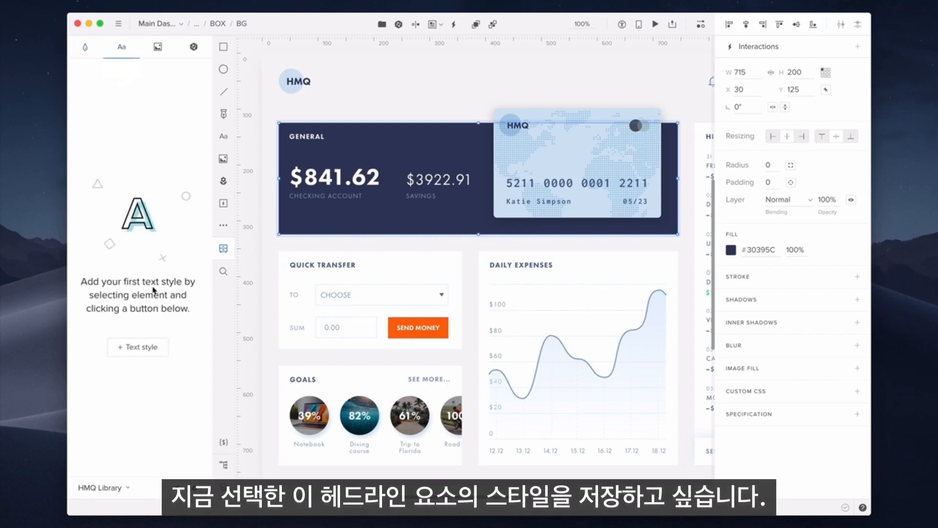
pyautogui.click(325, 267)
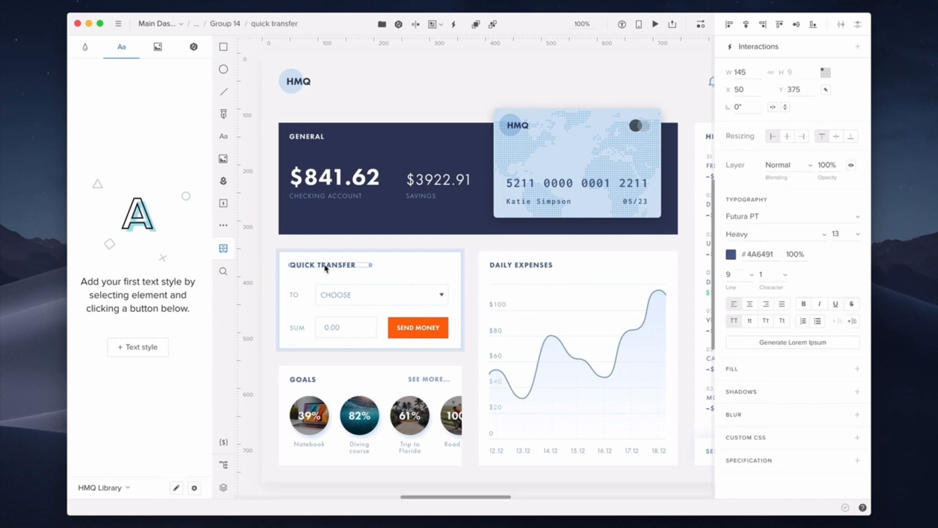
pyautogui.click(143, 348)
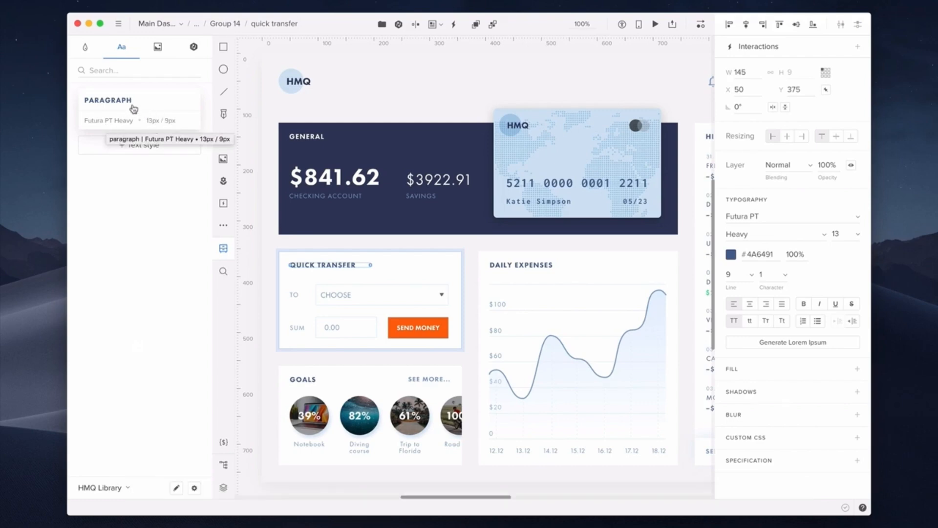
pyautogui.doubleClick(113, 100)
pyautogui.write('HEADLINE')
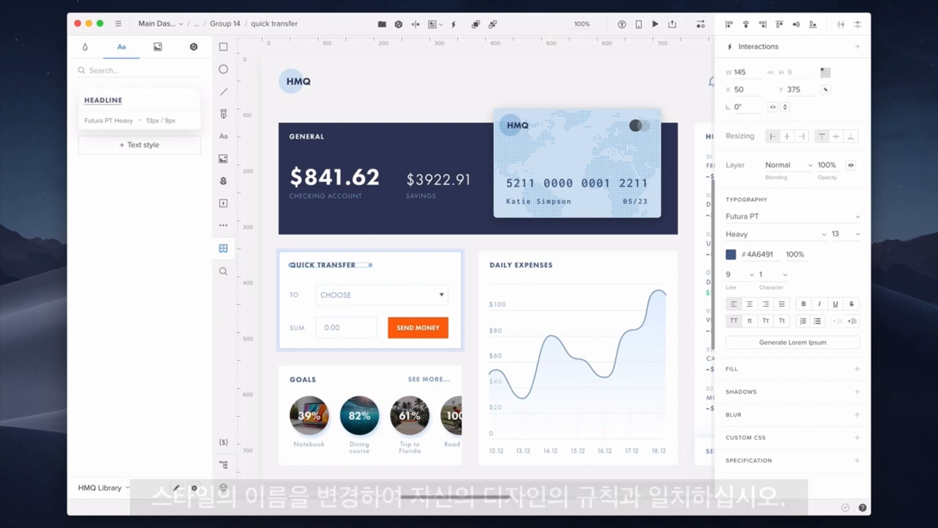
# Try placing the HEADLINE text style on the canvas beside the HMQ logo, undo it and clear the selection
pyautogui.moveTo(115, 108); pyautogui.dragTo(434, 88)
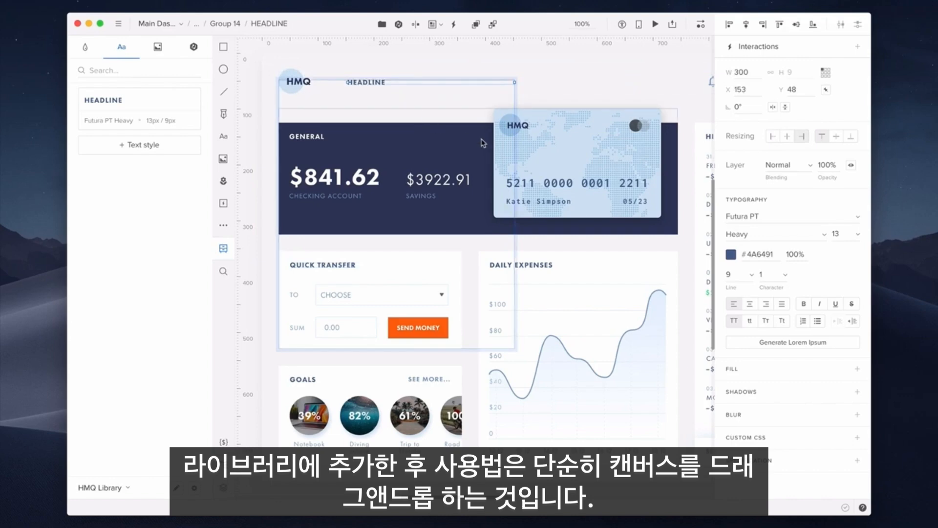
pyautogui.press('super+z')
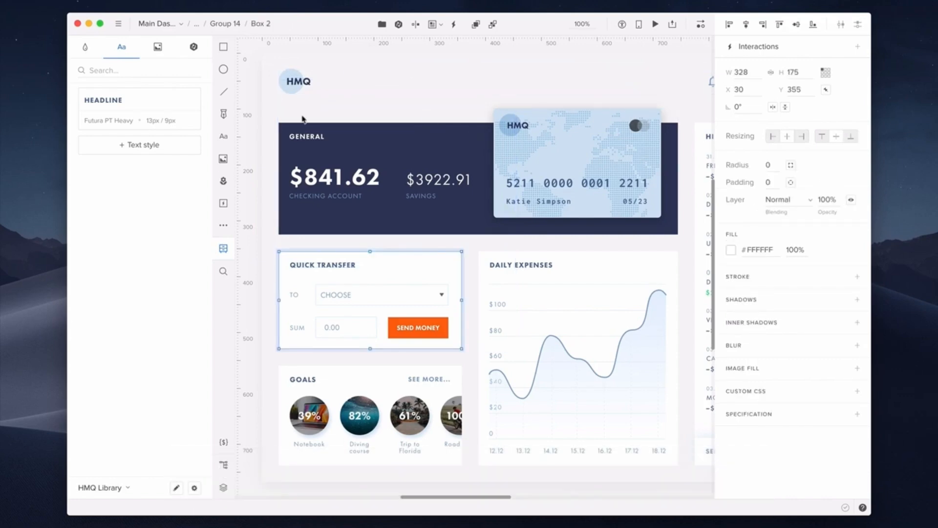
pyautogui.click(264, 137)
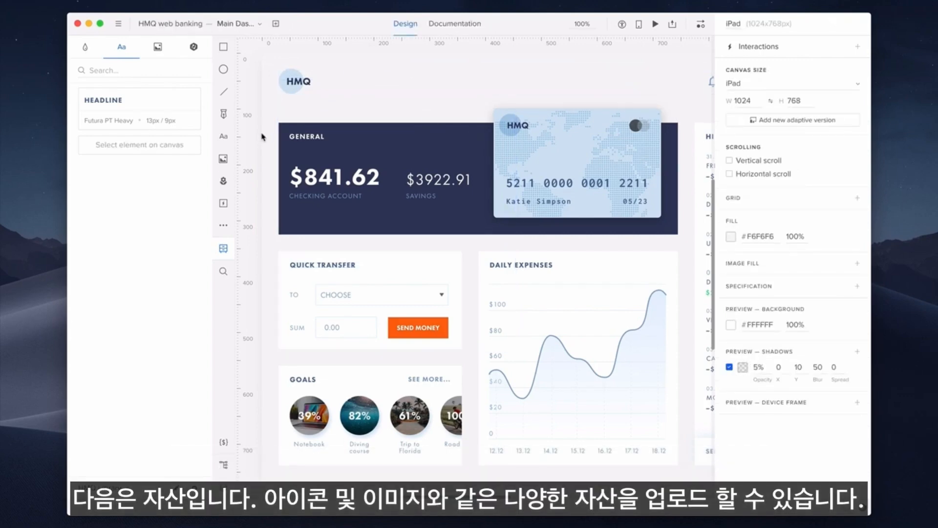
# Upload the car, cart, drink, exchange and house icon PNGs from the icons folder to the library's images
pyautogui.click(158, 47)
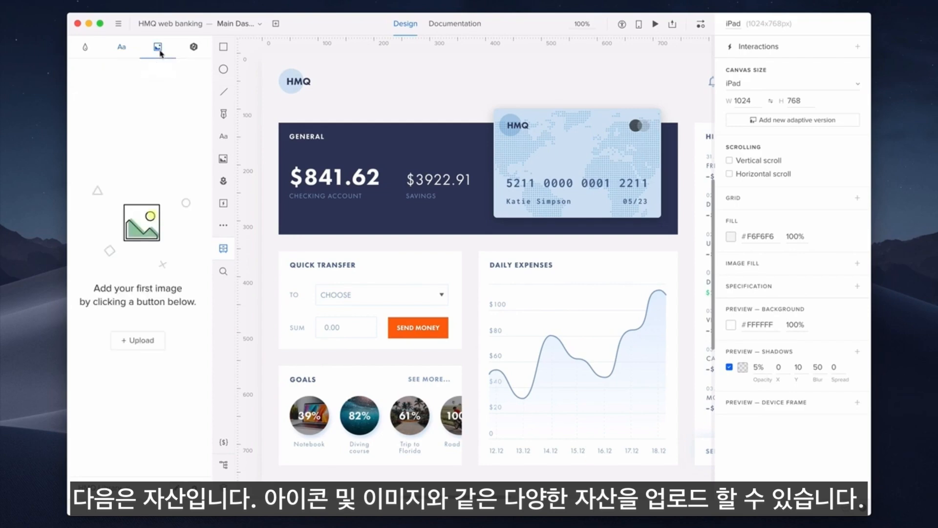
pyautogui.click(142, 340)
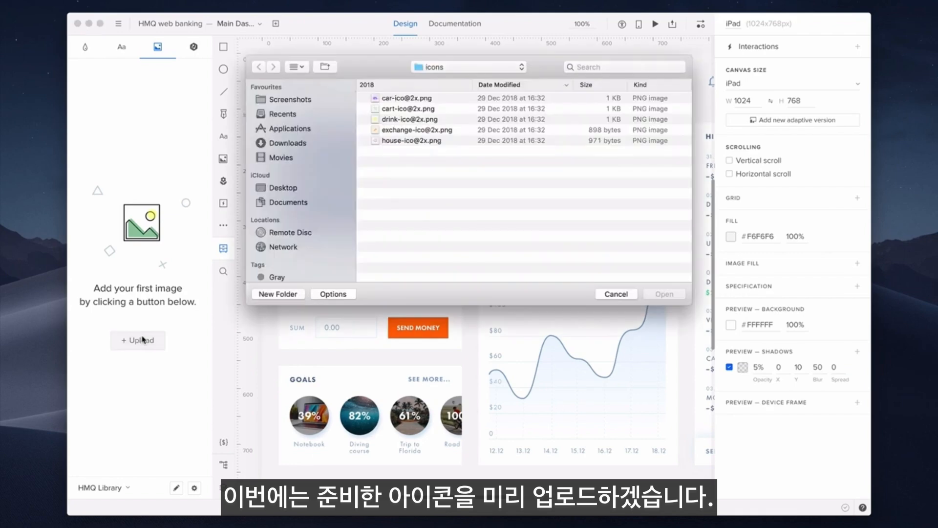
pyautogui.click(397, 102)
pyautogui.keyDown('shift'); pyautogui.click(397, 142); pyautogui.keyUp('shift')
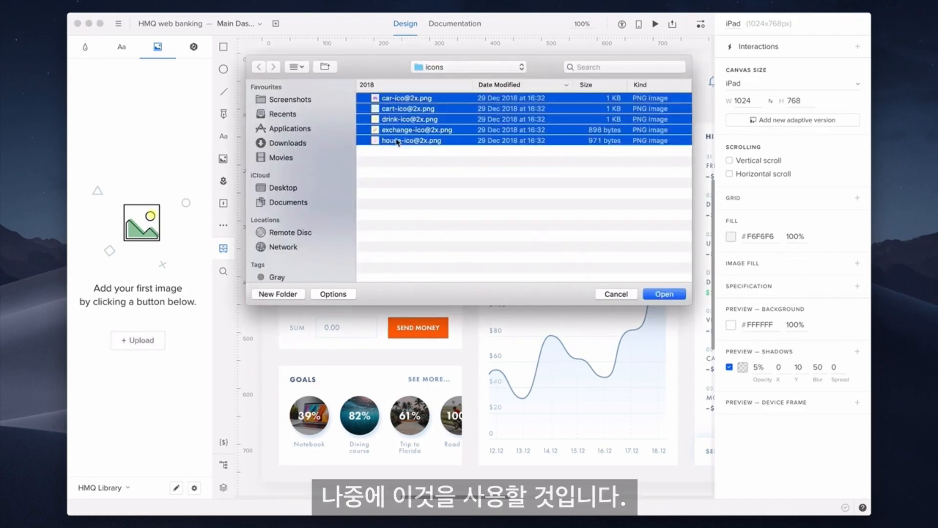
pyautogui.press('Return')
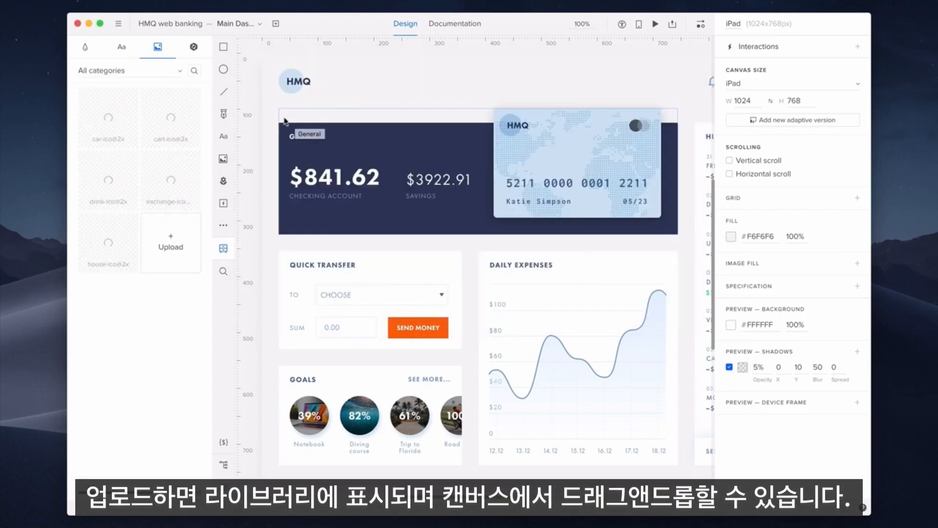
# Try placing the cart icon from the library above the General section and delete it from the canvas
pyautogui.moveTo(188, 180); pyautogui.dragTo(372, 78)
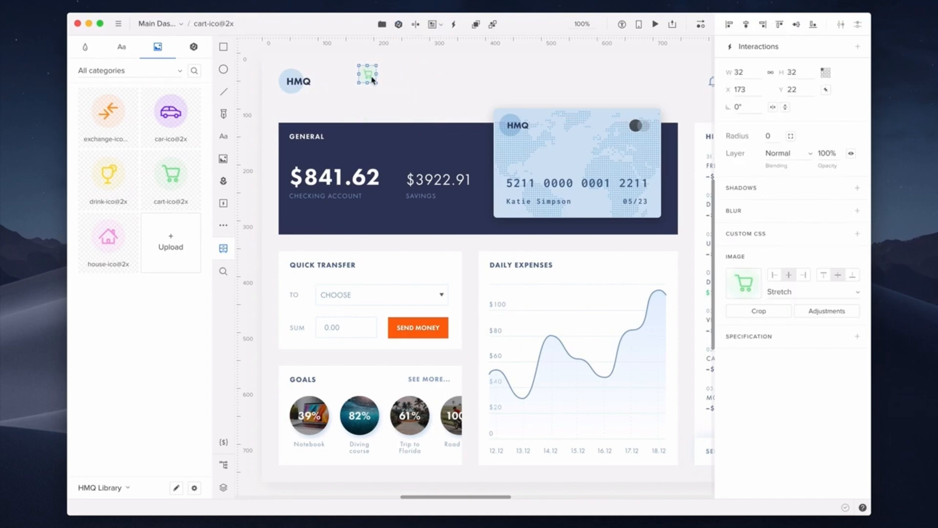
pyautogui.press('Delete')
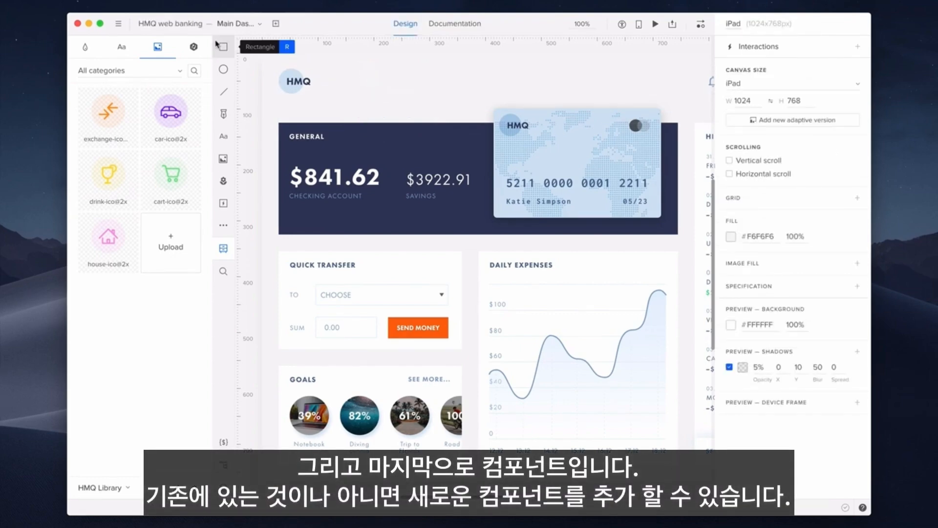
# Save the Send Money button as a symbol in the library
pyautogui.click(194, 47)
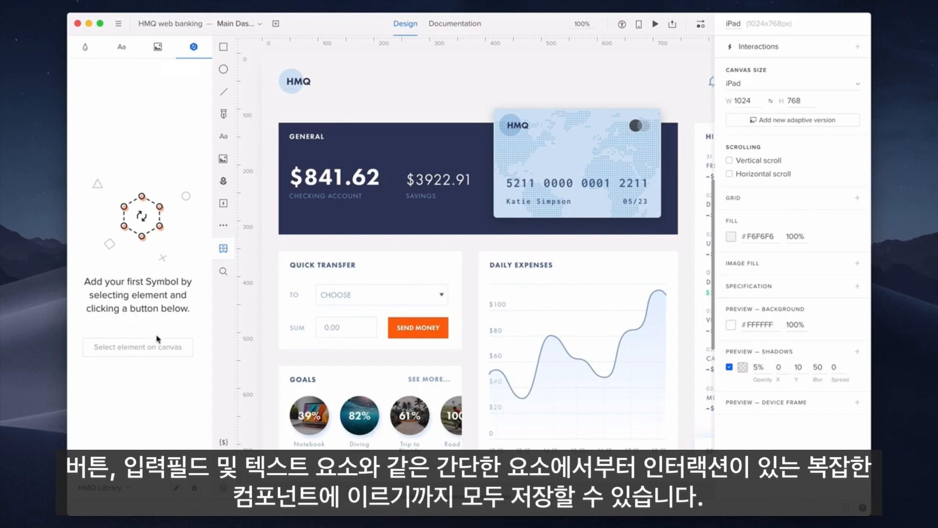
pyautogui.click(424, 335)
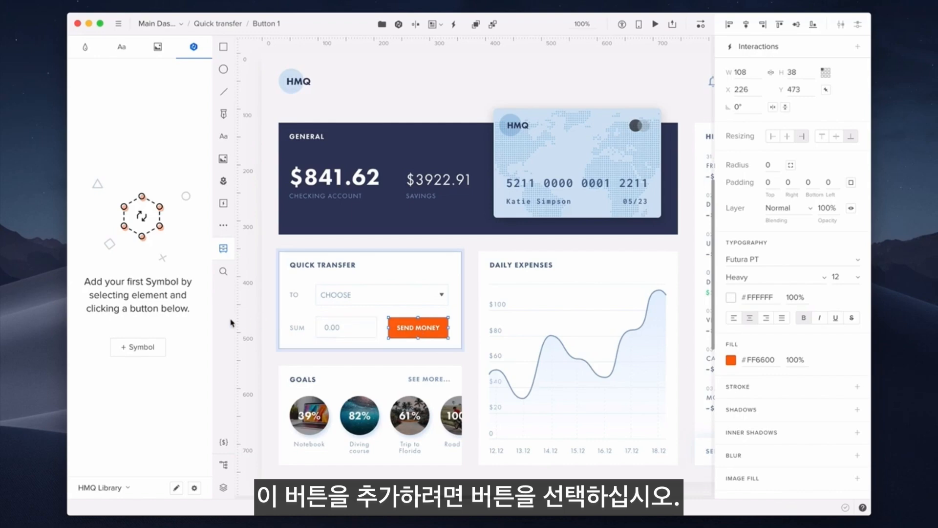
pyautogui.click(157, 348)
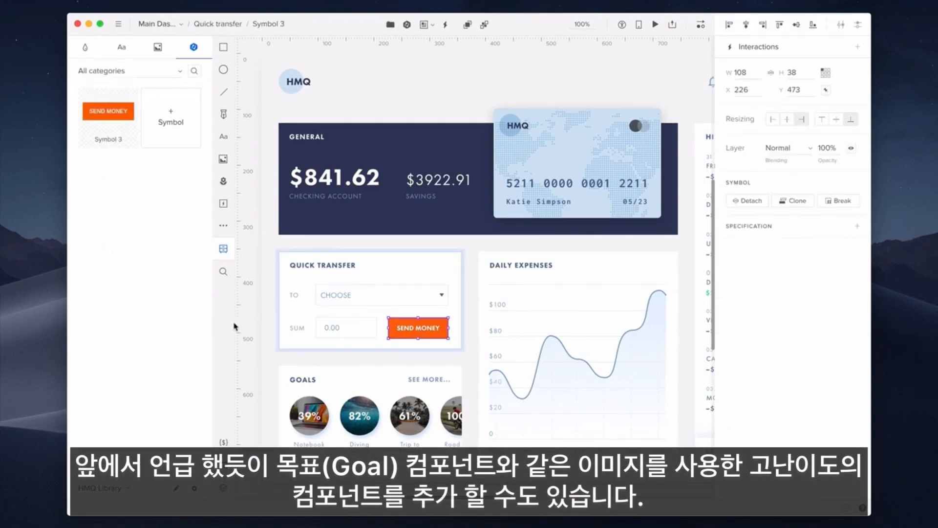
# Save the Goals group and the Daily Expenses chart as separate library symbols
pyautogui.click(304, 374)
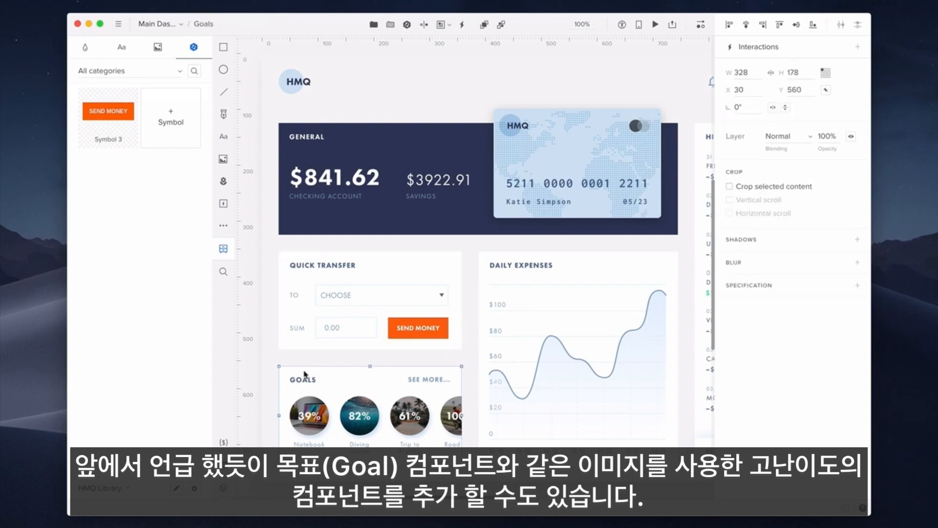
pyautogui.click(174, 145)
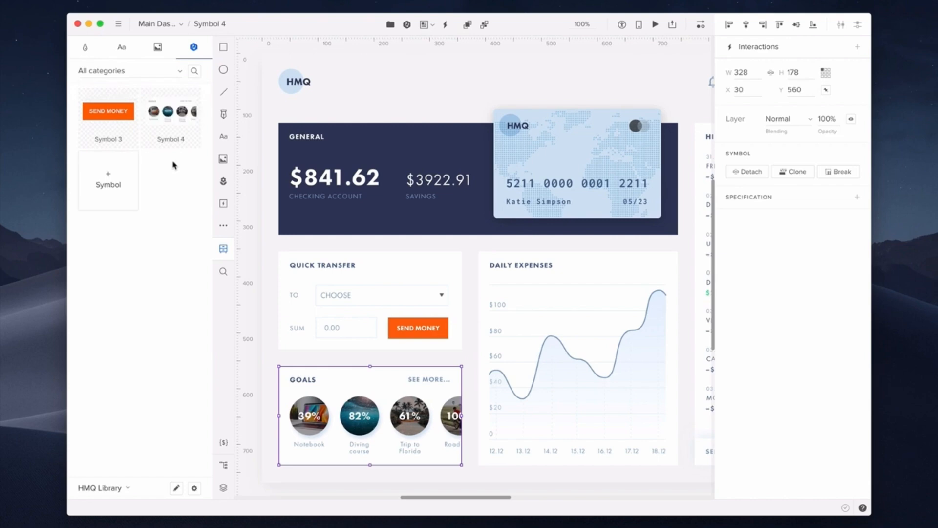
pyautogui.click(495, 269)
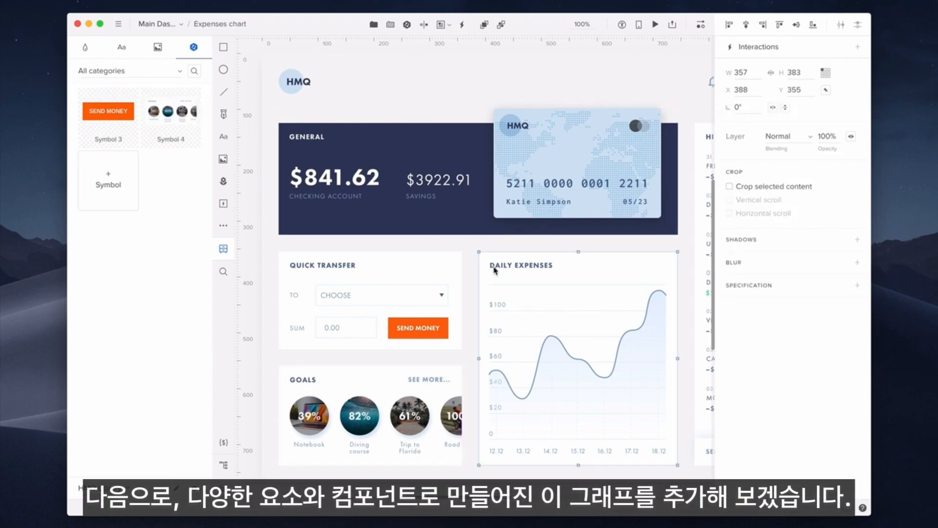
pyautogui.click(132, 185)
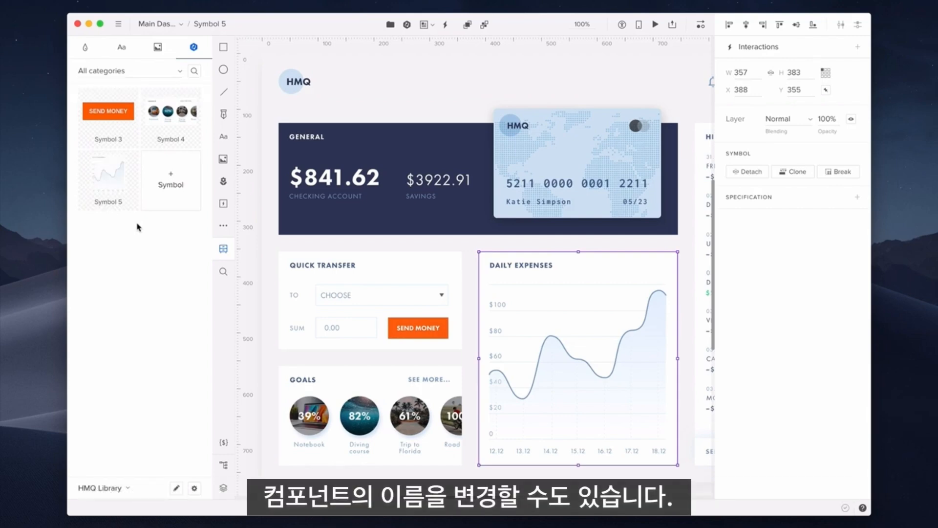
# Rename the Send Money symbol as button and the Goals symbol as goals
pyautogui.doubleClick(101, 139)
pyautogui.write('button')
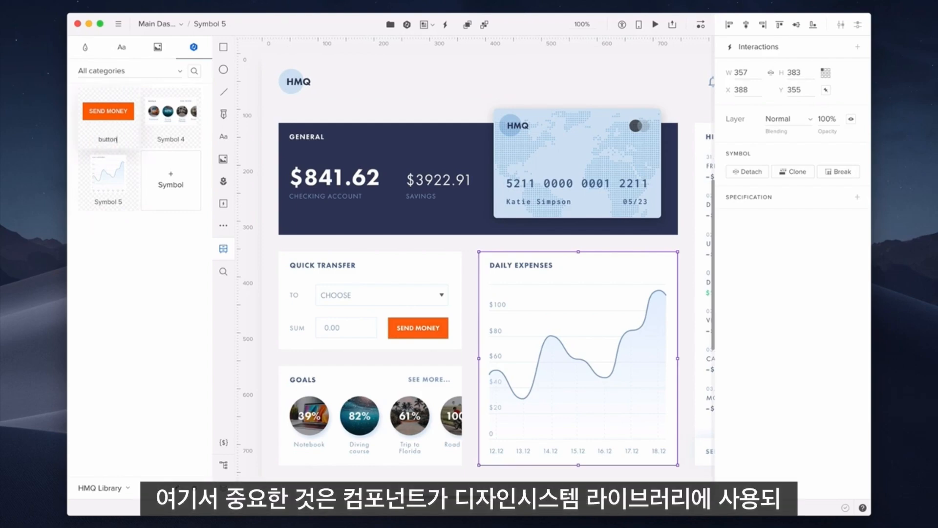
pyautogui.press('Return')
pyautogui.doubleClick(171, 140)
pyautogui.press('BackSpace')
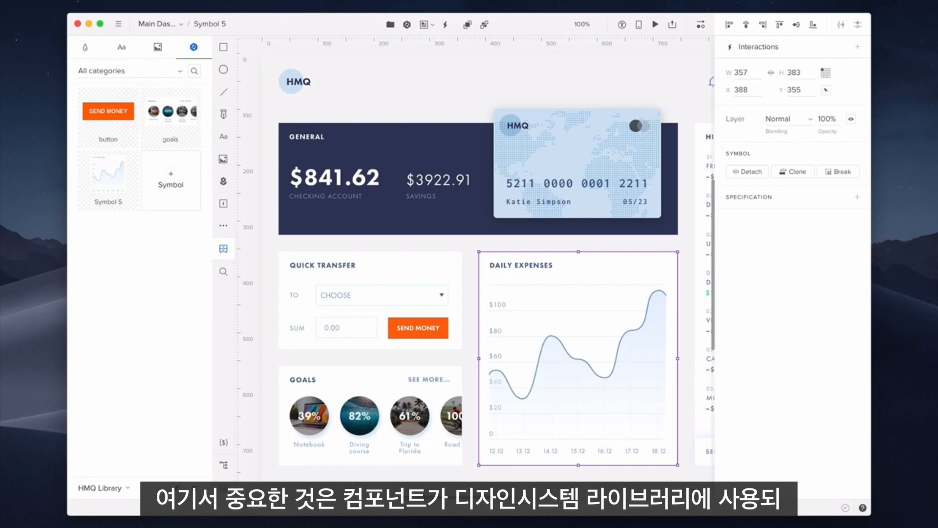
# Rename the Daily Expenses chart symbol in the library as chart
pyautogui.doubleClick(108, 202)
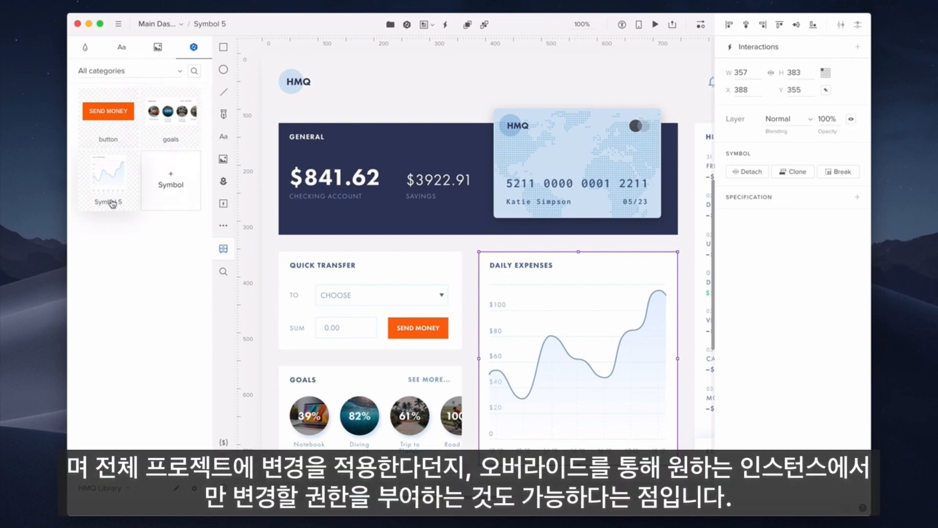
pyautogui.write('chart')
pyautogui.press('Return')
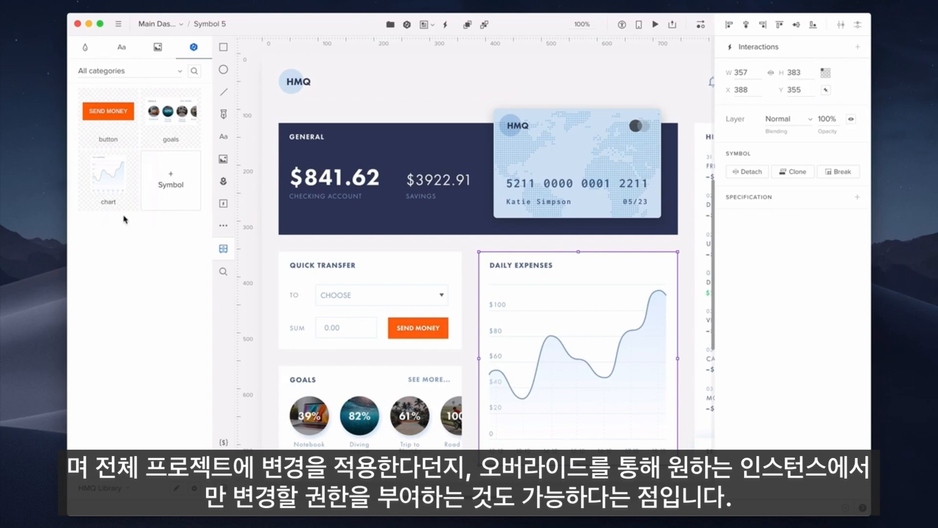
pyautogui.click(250, 203)
# Place an instance of the button symbol from the library beside the HMQ logo, above the General section
pyautogui.moveTo(108, 111); pyautogui.dragTo(385, 85)
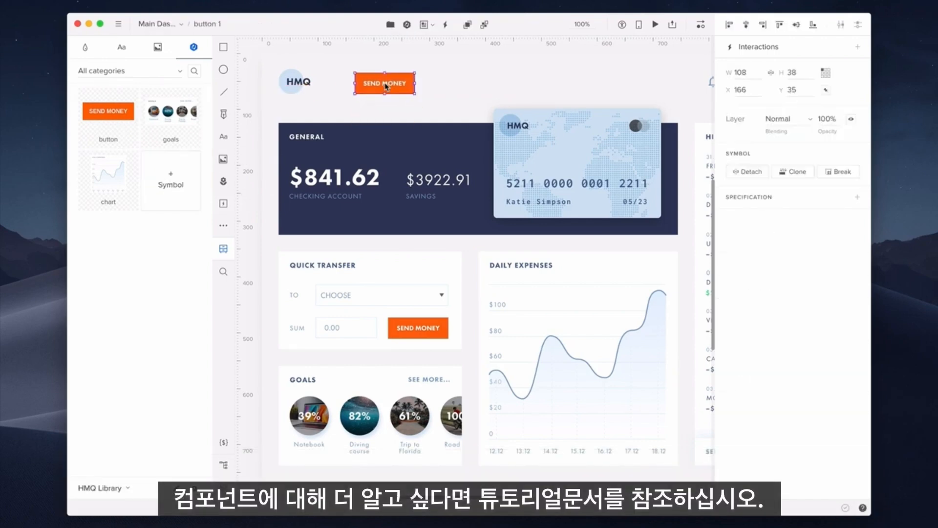
pyautogui.click(344, 110)
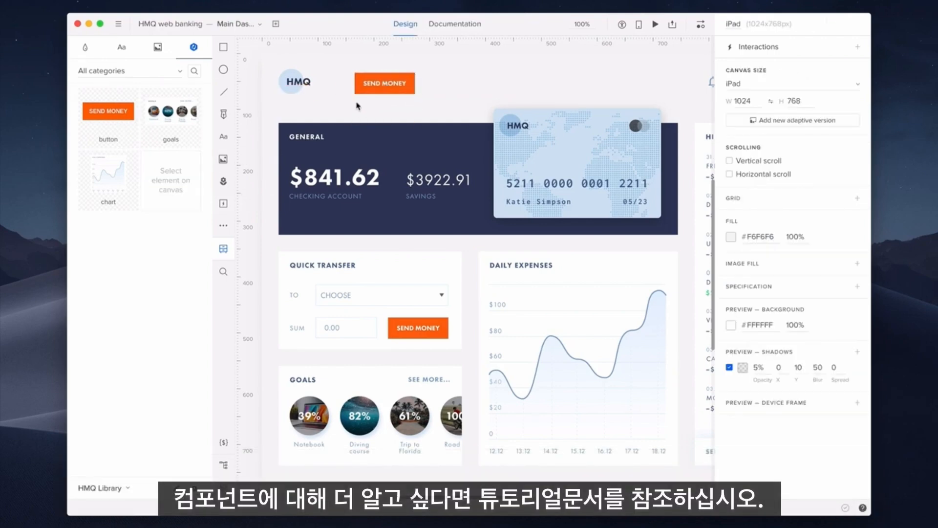
pyautogui.click(377, 88)
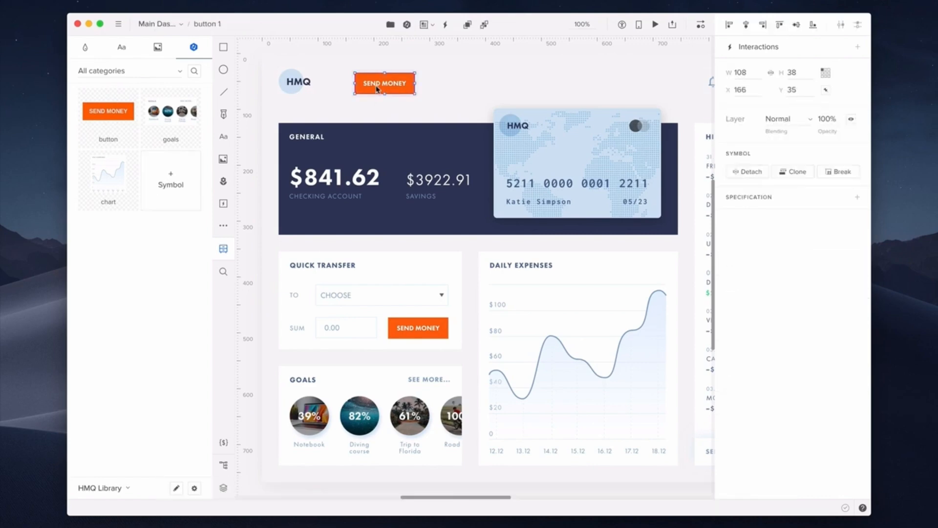
# Override the label of the placed button instance with EXECUTE, and delete the instance from the canvas
pyautogui.doubleClick(378, 88)
pyautogui.write('EX')
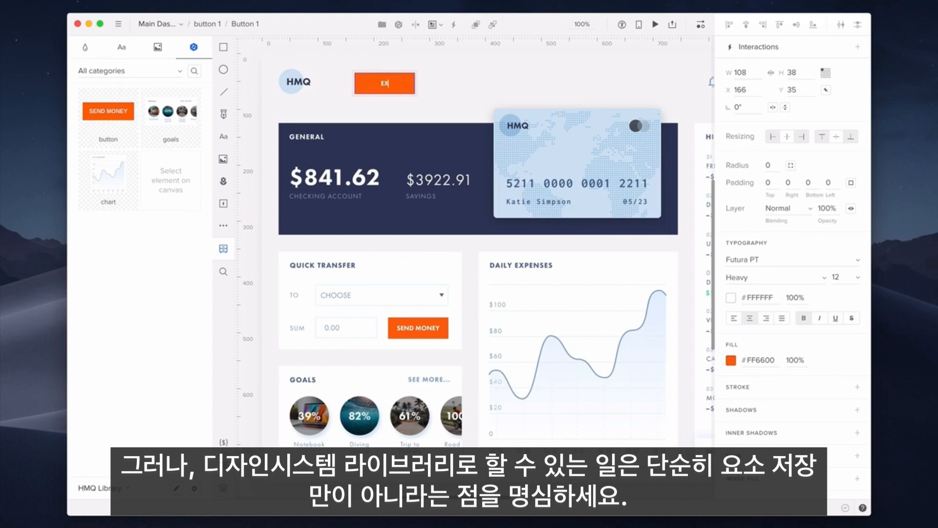
pyautogui.write('ECUTE')
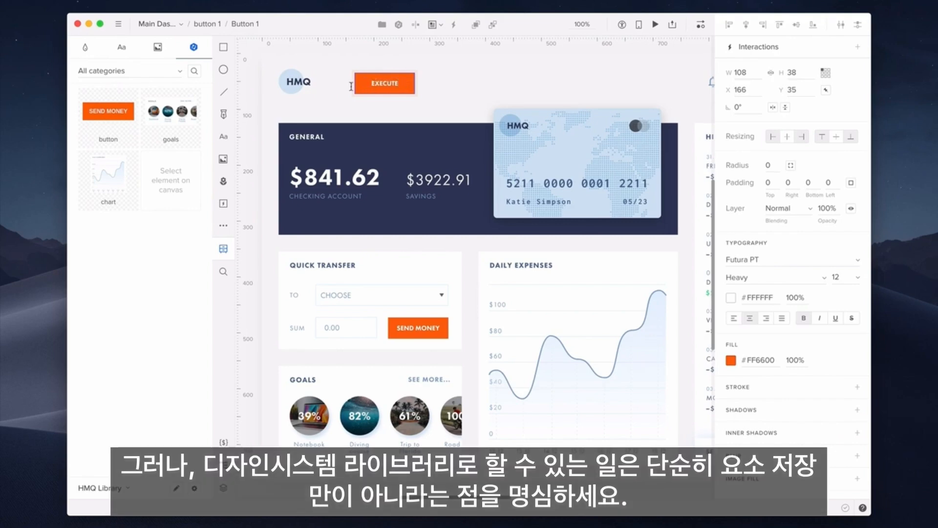
pyautogui.press('Escape')
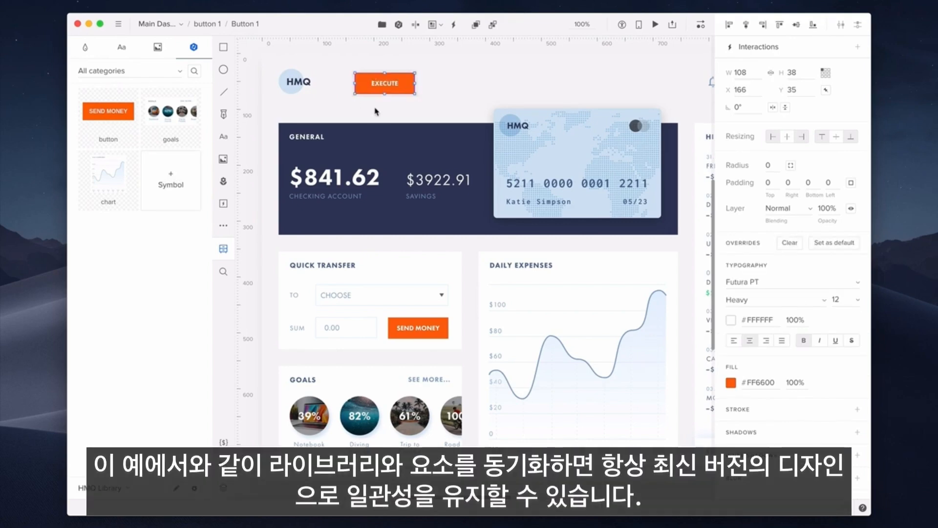
pyautogui.press('Delete')
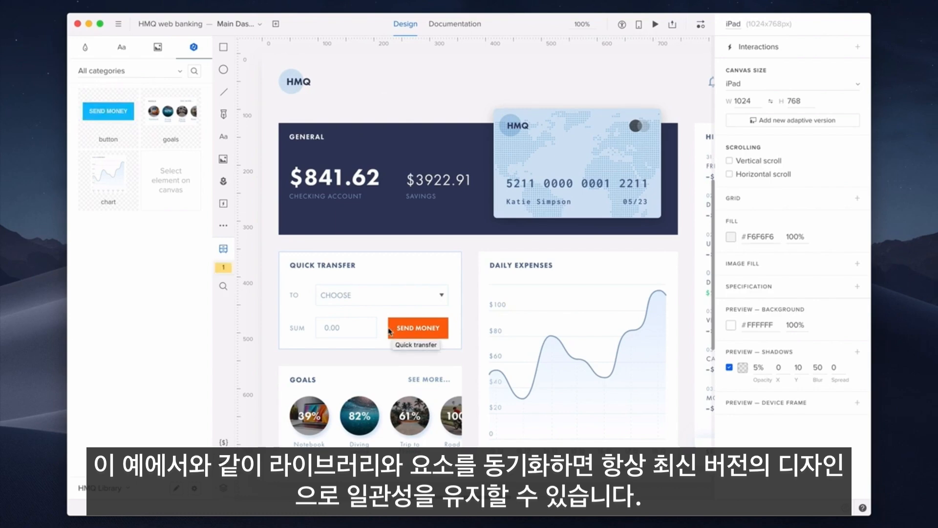
# Update the outdated Send Money symbol in the prototype to the blue version from the library
pyautogui.moveTo(232, 273)
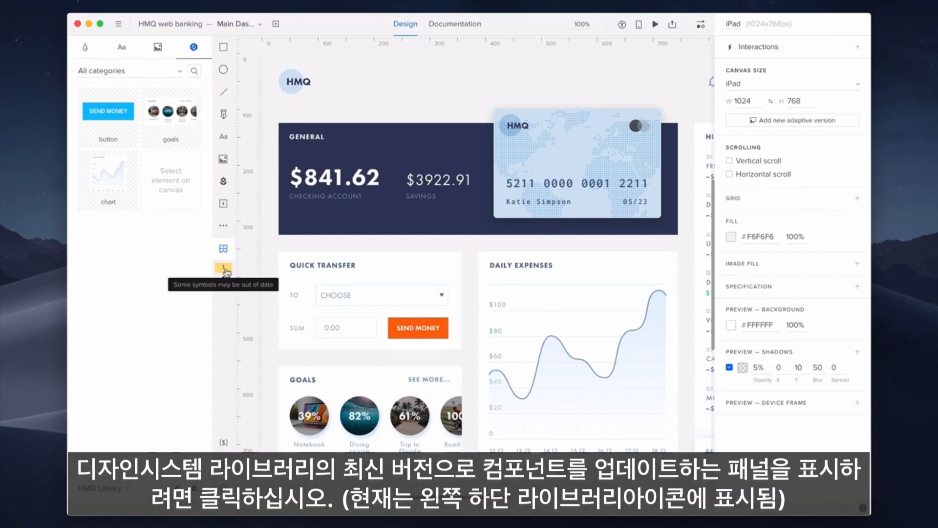
pyautogui.click(225, 269)
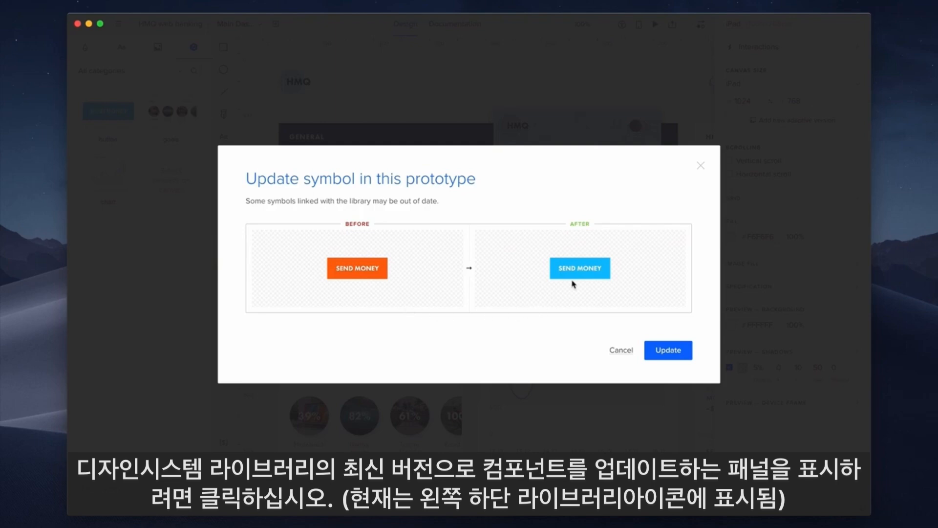
pyautogui.click(664, 358)
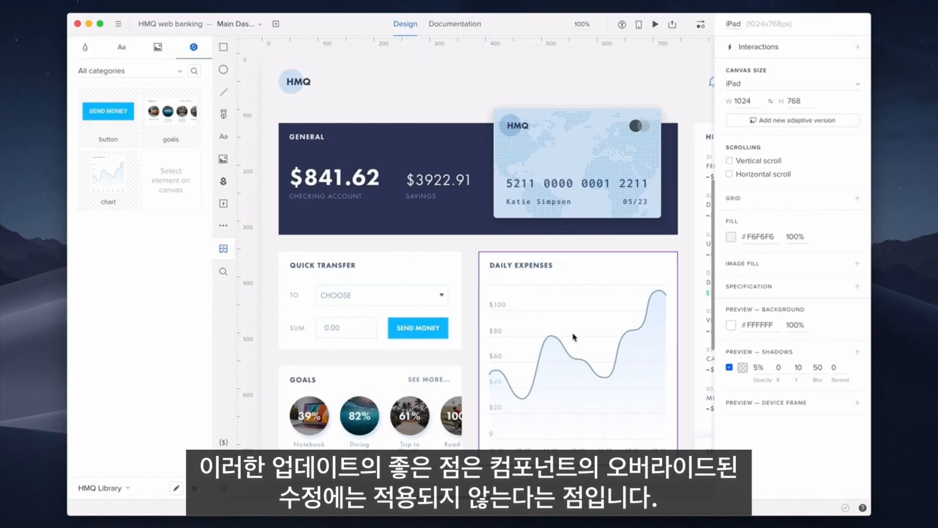
# Fill the Send Money button in the Quick Transfer section with the design library color Dark Blue (#30395C)
pyautogui.click(446, 336)
pyautogui.click(445, 336)
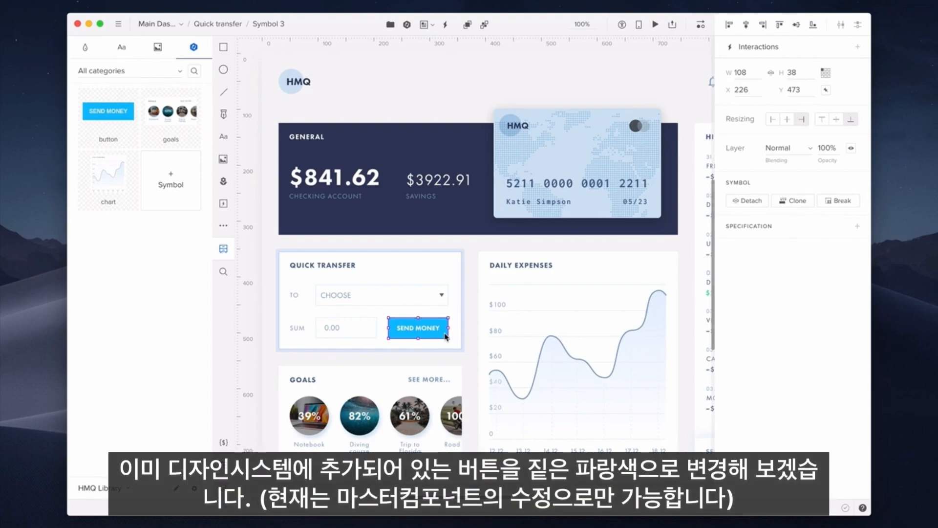
pyautogui.doubleClick(446, 336)
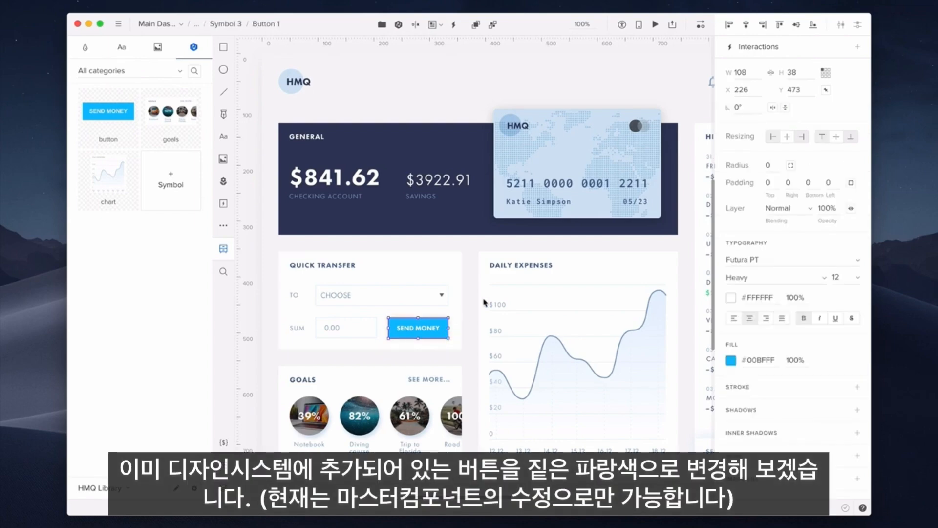
pyautogui.click(731, 362)
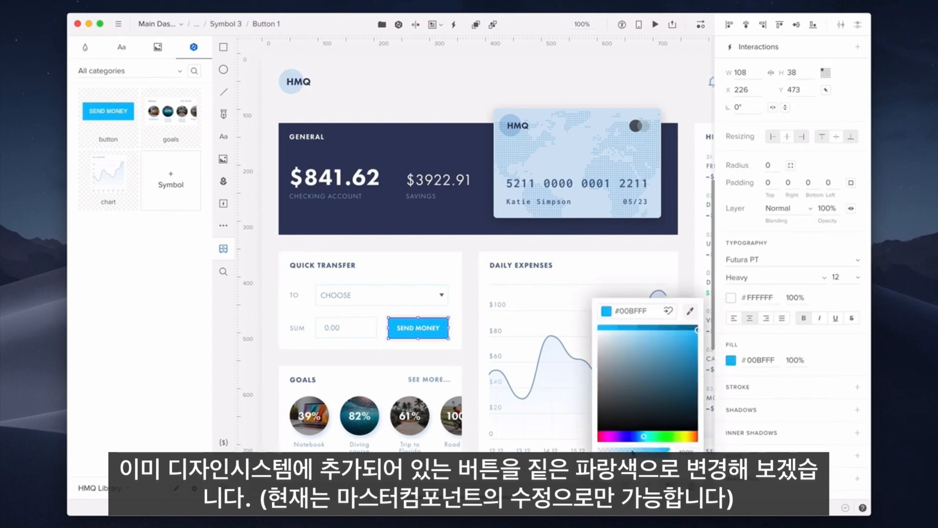
pyautogui.click(625, 485)
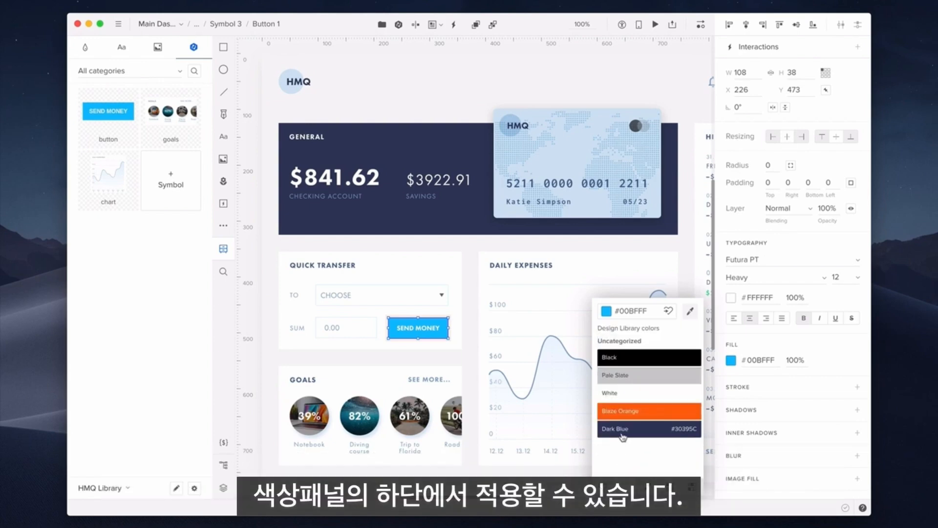
pyautogui.click(623, 435)
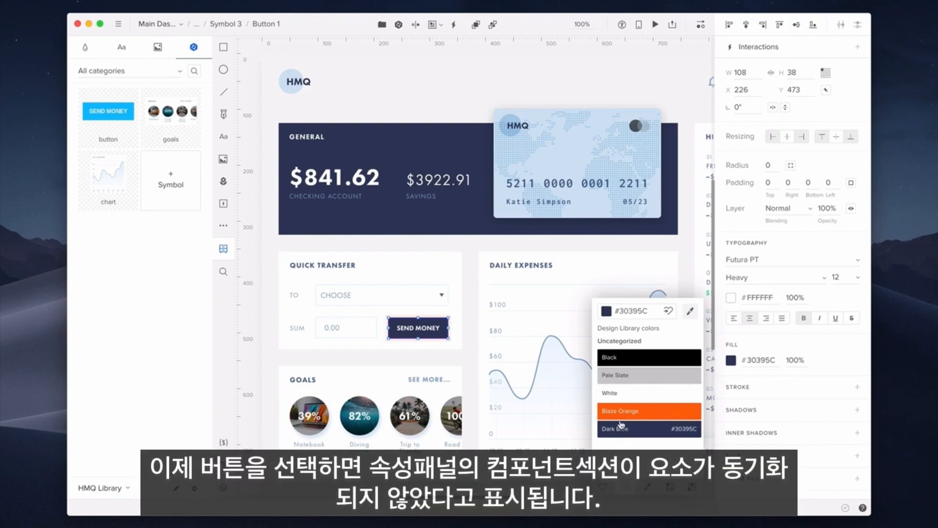
# Sync the recolored Send Money symbol to the library and update the library's version
pyautogui.click(423, 331)
pyautogui.click(422, 331)
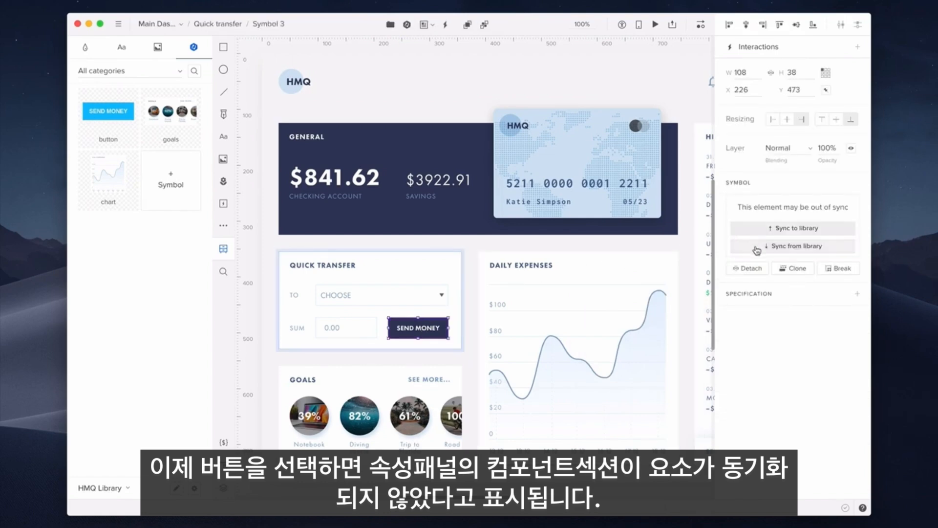
pyautogui.click(766, 231)
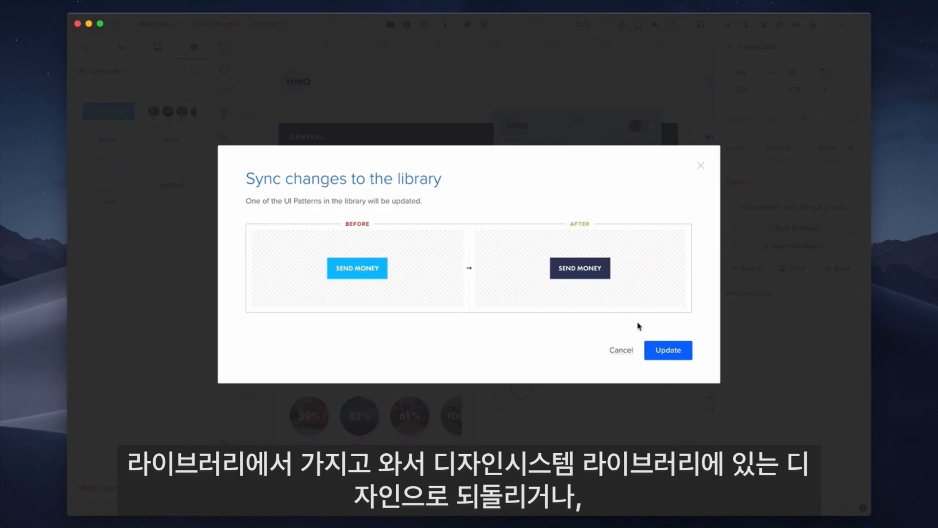
pyautogui.click(660, 351)
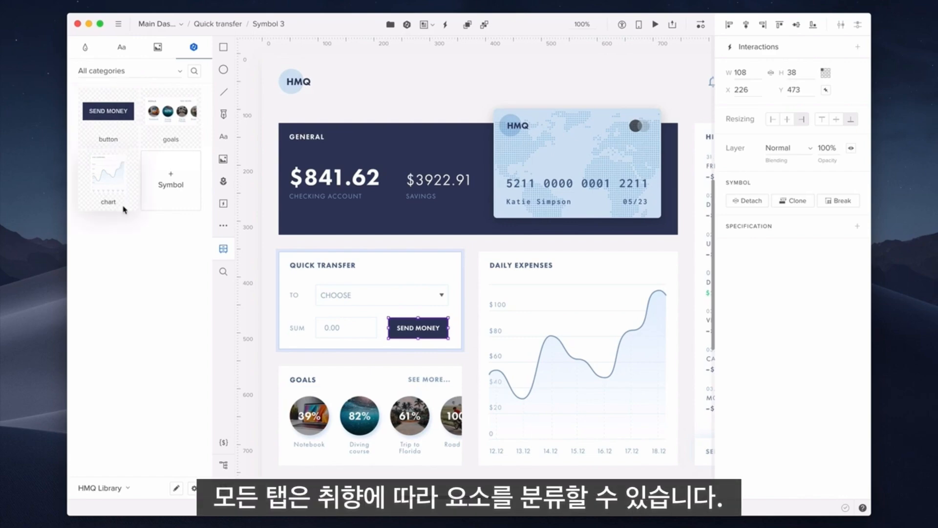
# Look at the symbol category options and the list of available libraries
pyautogui.click(181, 75)
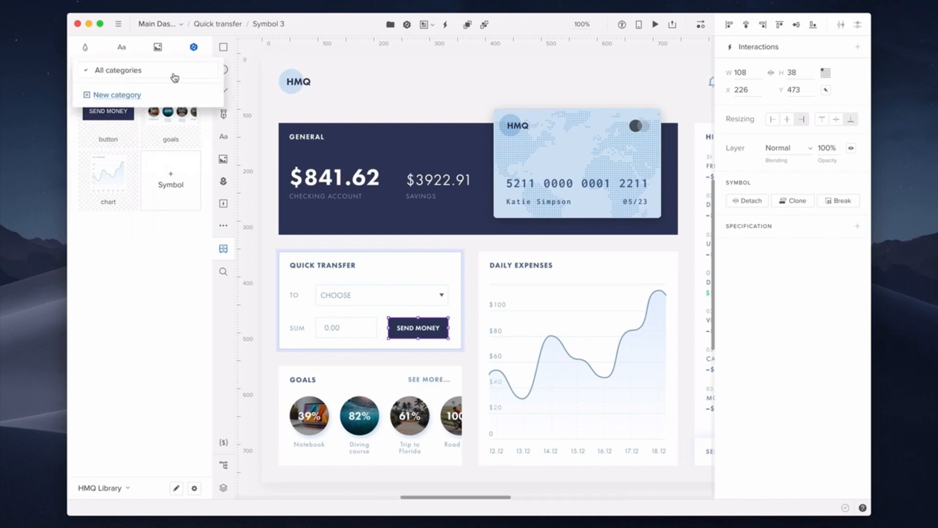
pyautogui.click(142, 224)
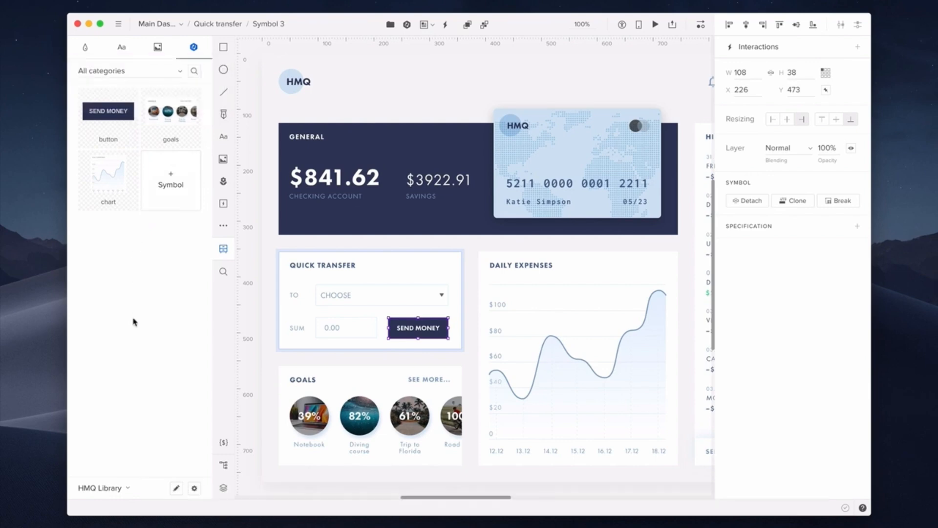
pyautogui.click(126, 488)
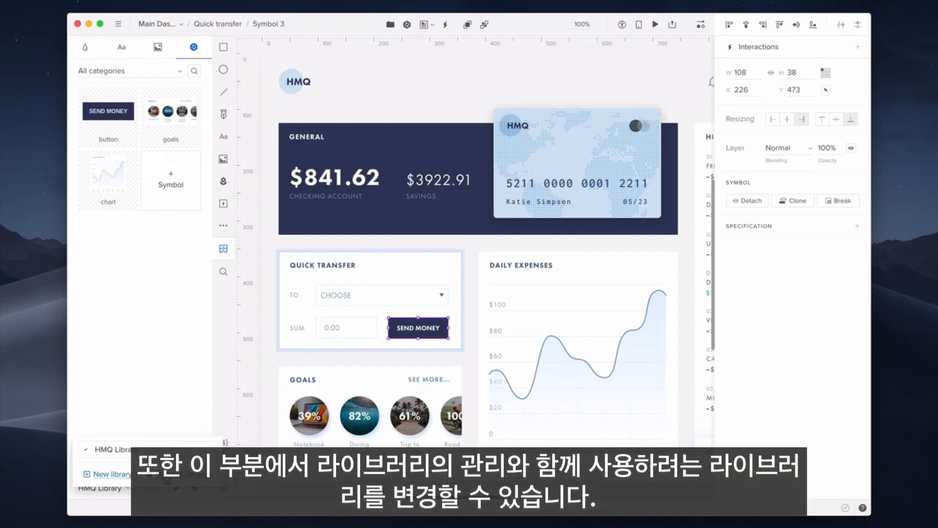
pyautogui.click(168, 433)
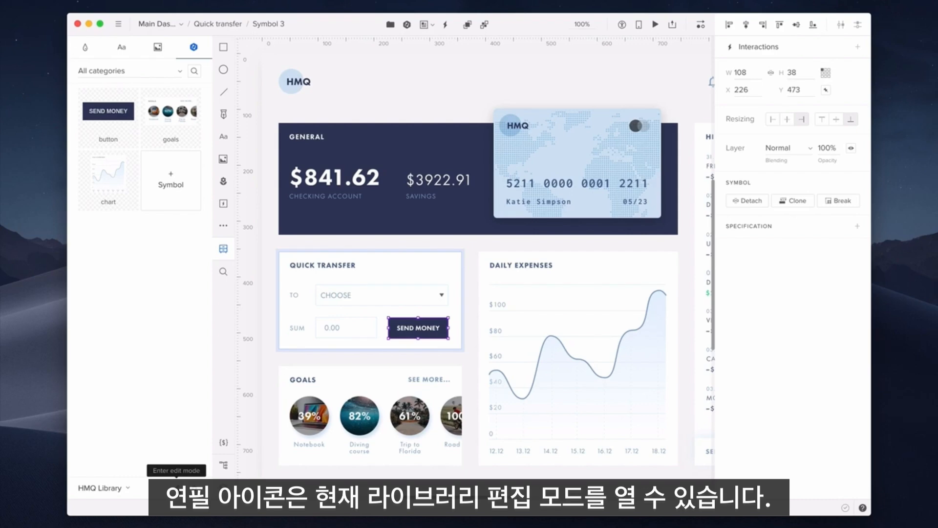
# Check the edit mode of HMQ Library, leave it and open the library's settings options
pyautogui.click(177, 487)
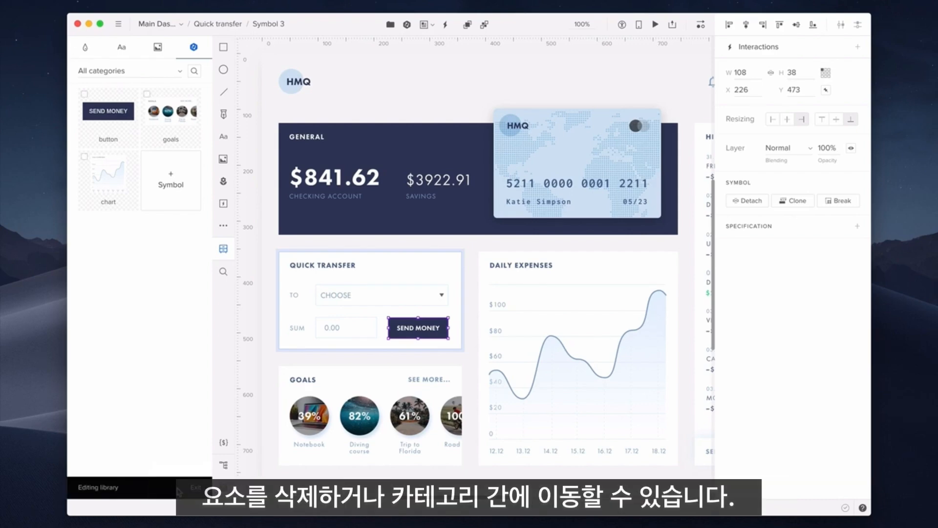
pyautogui.click(196, 488)
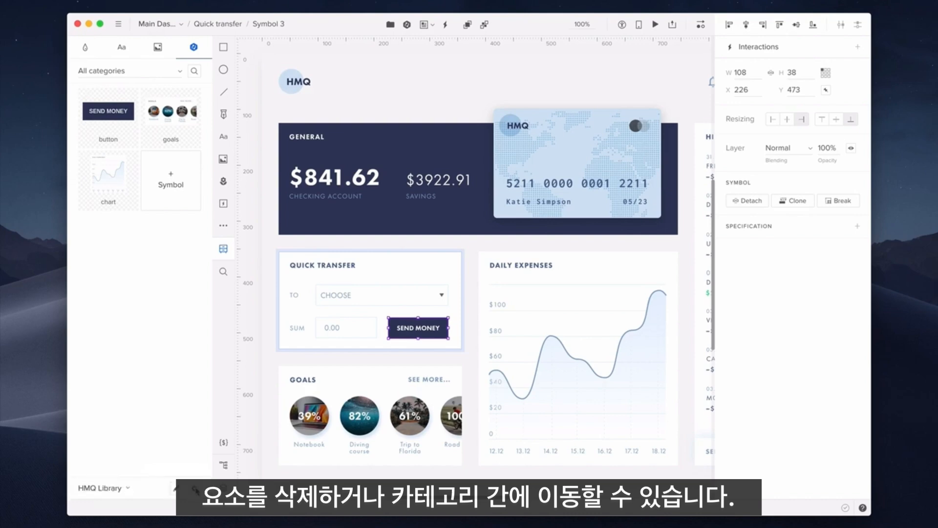
pyautogui.click(194, 489)
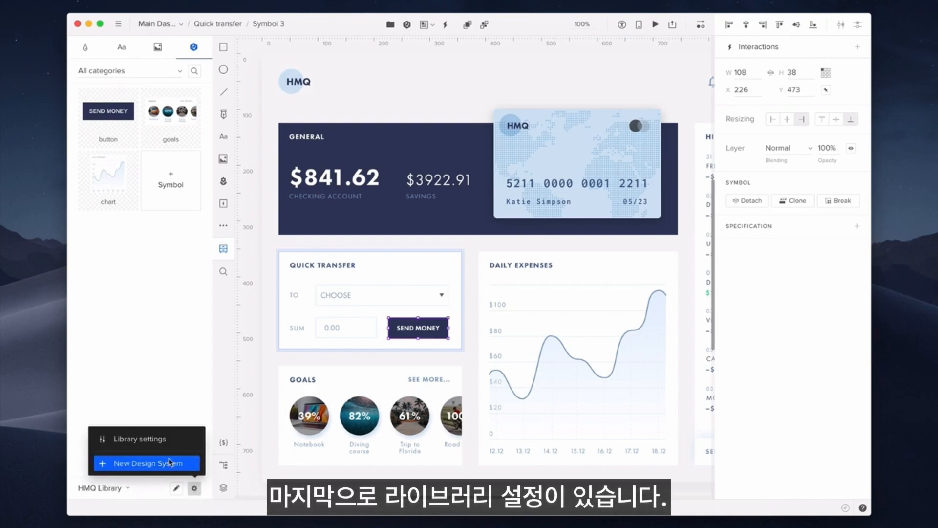